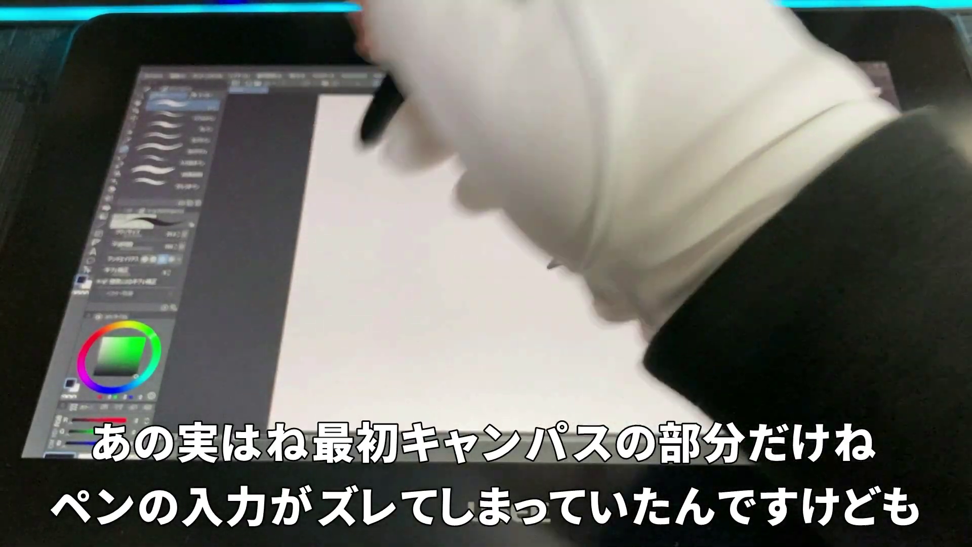
drag(527, 256, 693, 223)
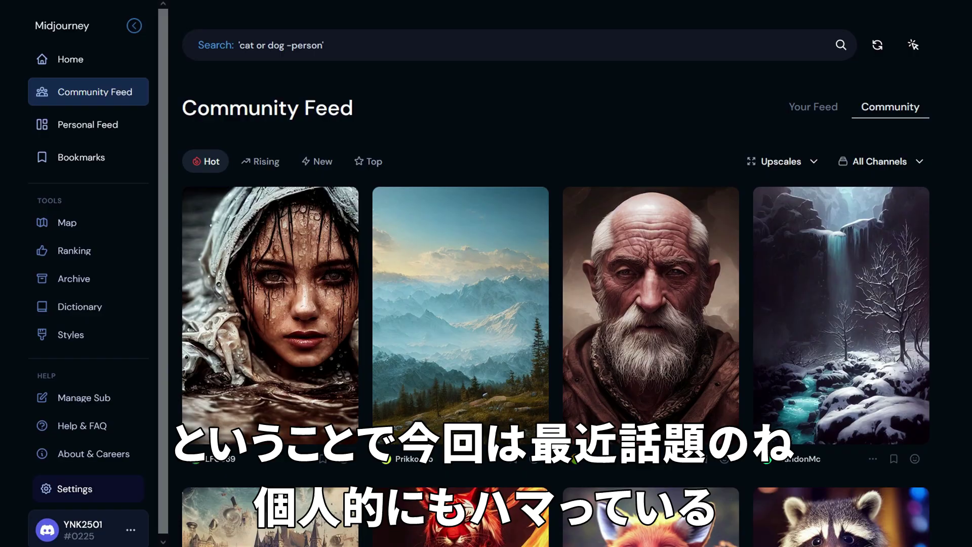
- Browse the hot AI artworks in the Midjourney Community Feed
scroll(555, 303, down, 12)
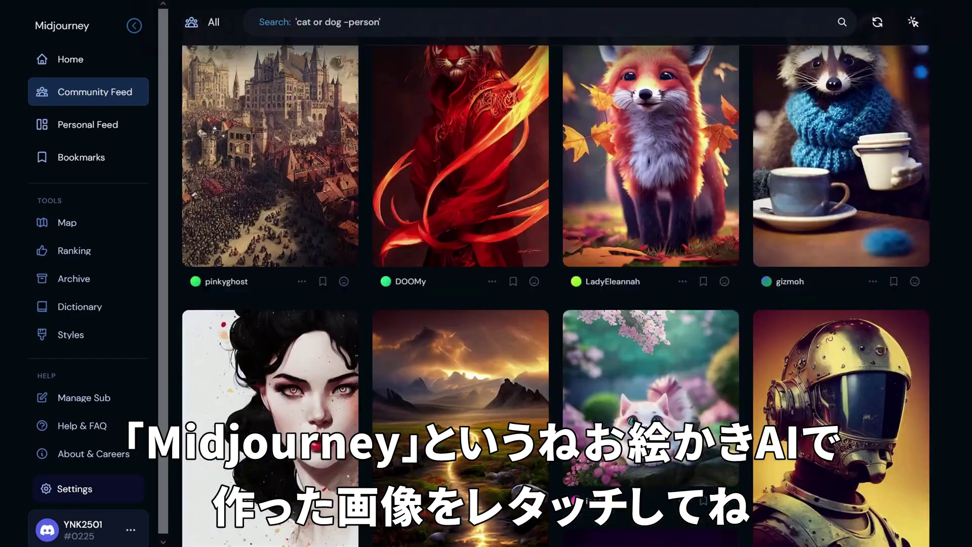
scroll(555, 304, down, 12)
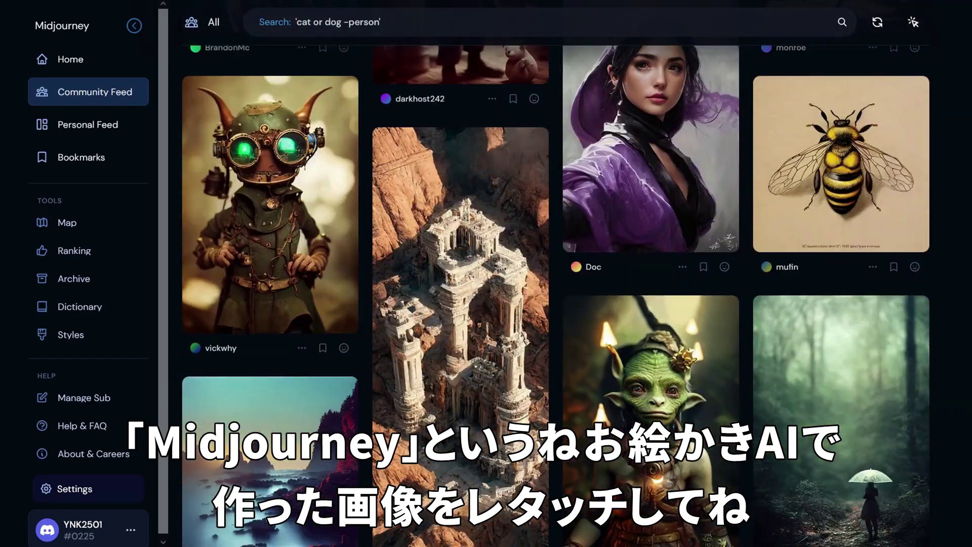
scroll(555, 304, down, 10)
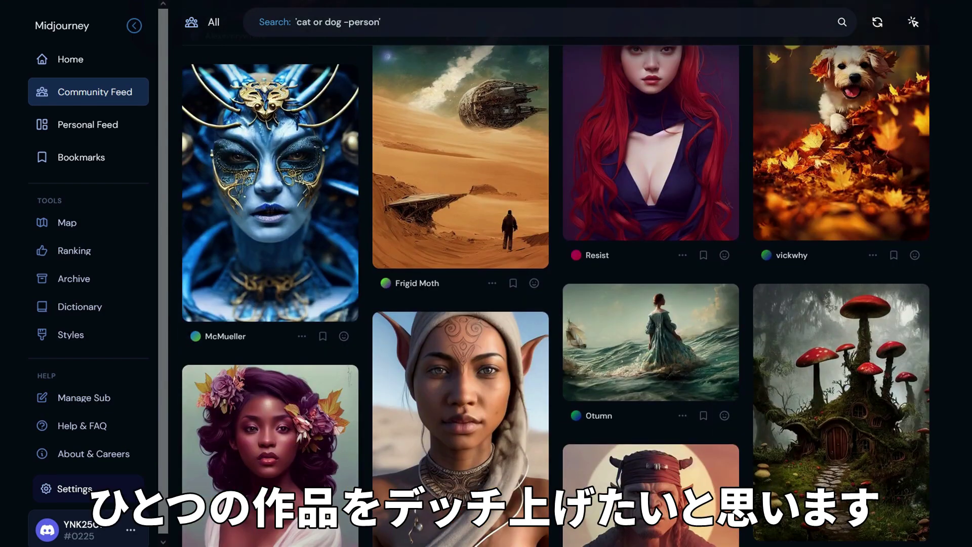
scroll(555, 304, down, 4)
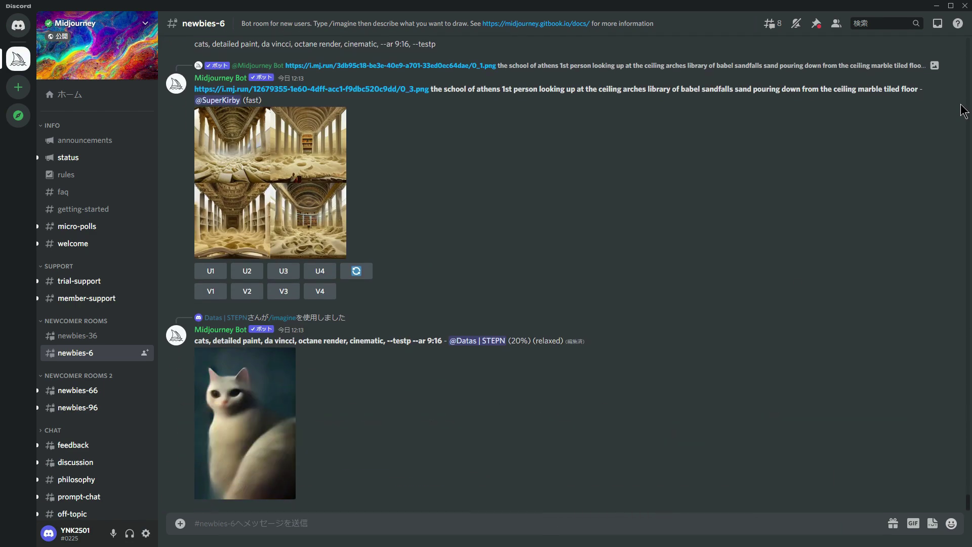
- Switch to Discord and look through the generated images in Midjourney's newbies-6 and newbies-36 channels
scroll(962, 110, up, 10)
scroll(961, 110, up, 8)
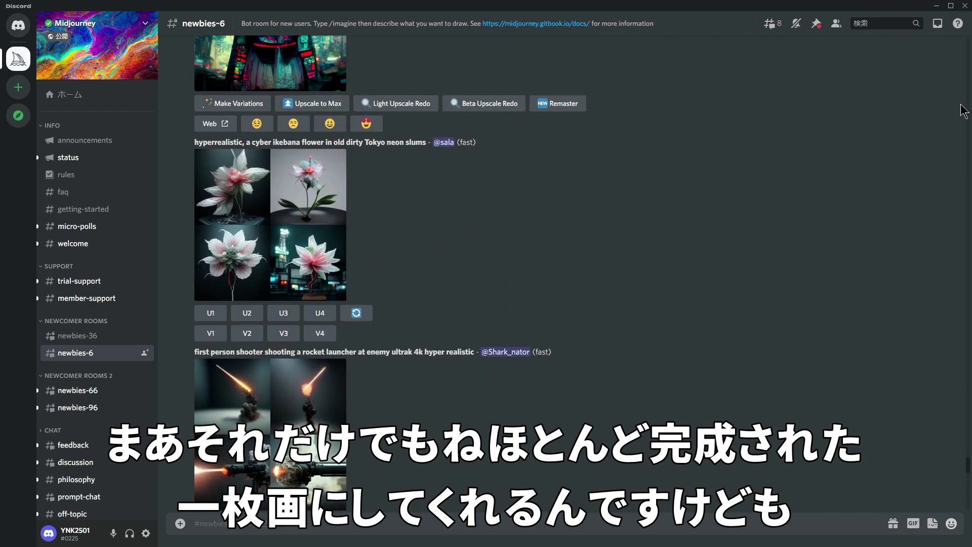
scroll(961, 111, up, 3)
scroll(961, 106, down, 15)
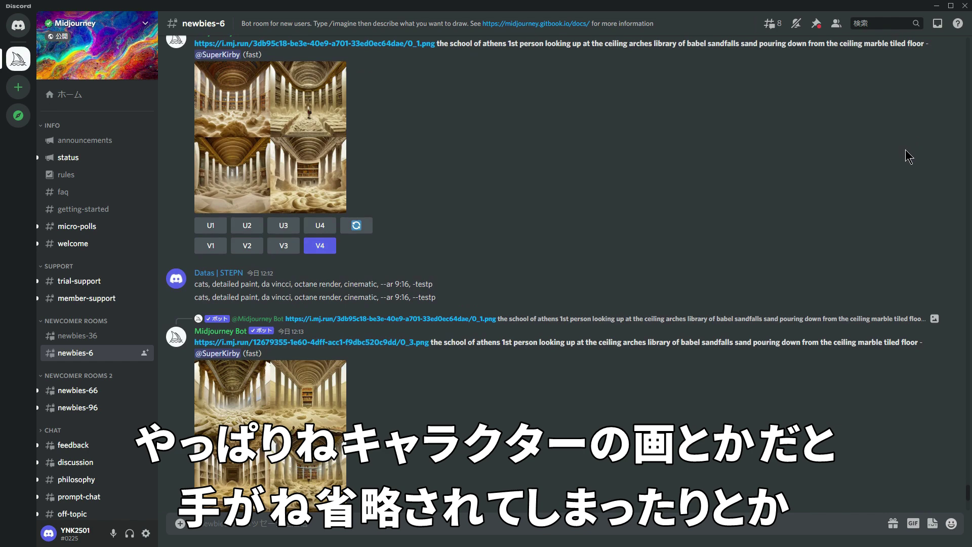
scroll(905, 150, down, 5)
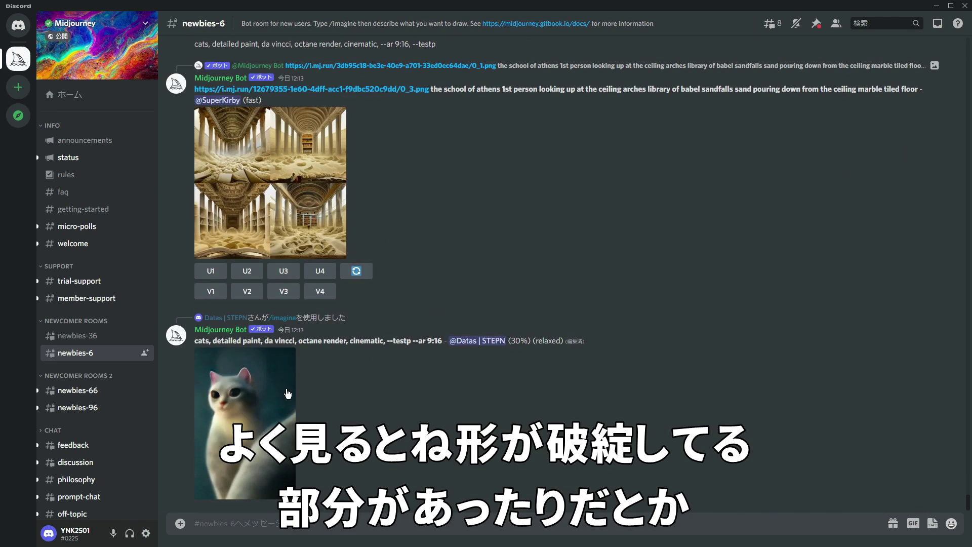
click(116, 335)
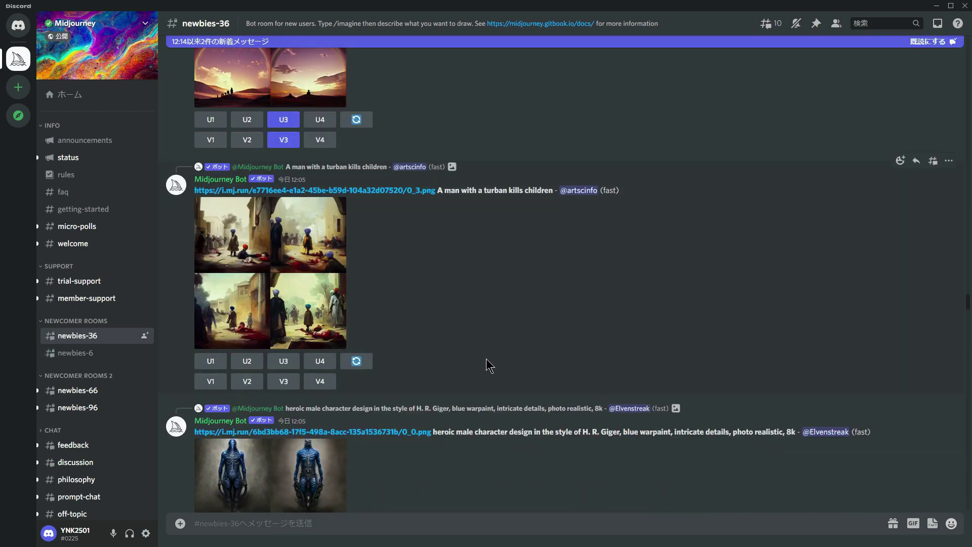
scroll(486, 359, down, 15)
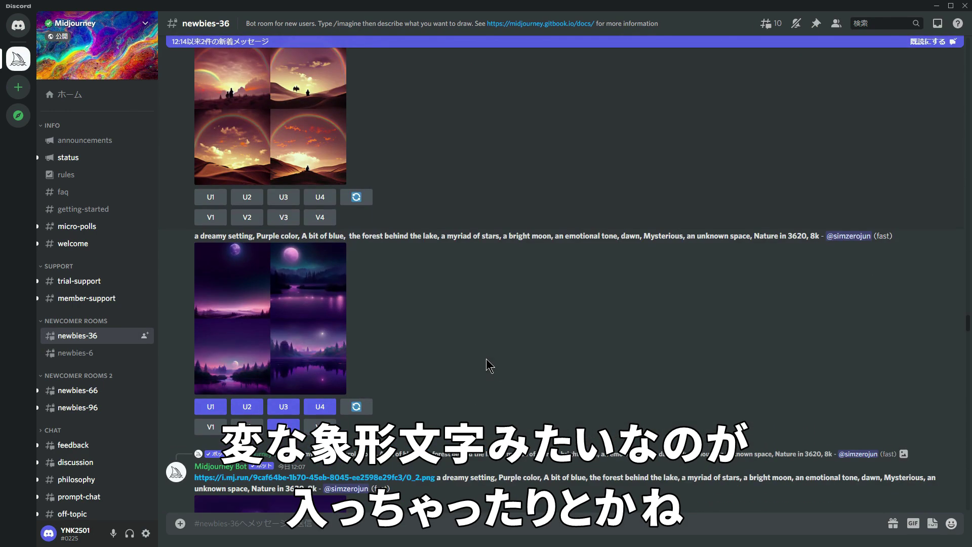
scroll(486, 359, down, 20)
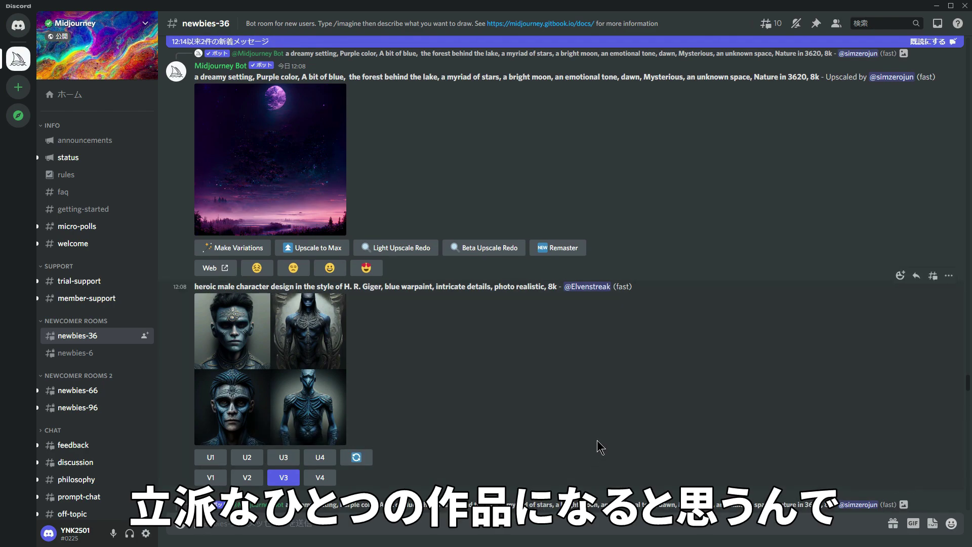
scroll(600, 447, down, 5)
scroll(600, 447, down, 10)
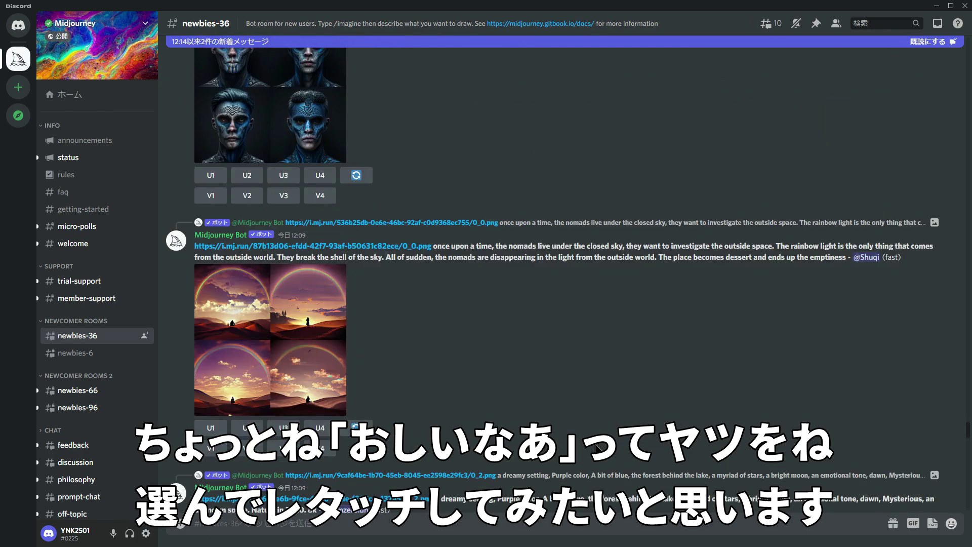
scroll(595, 449, down, 8)
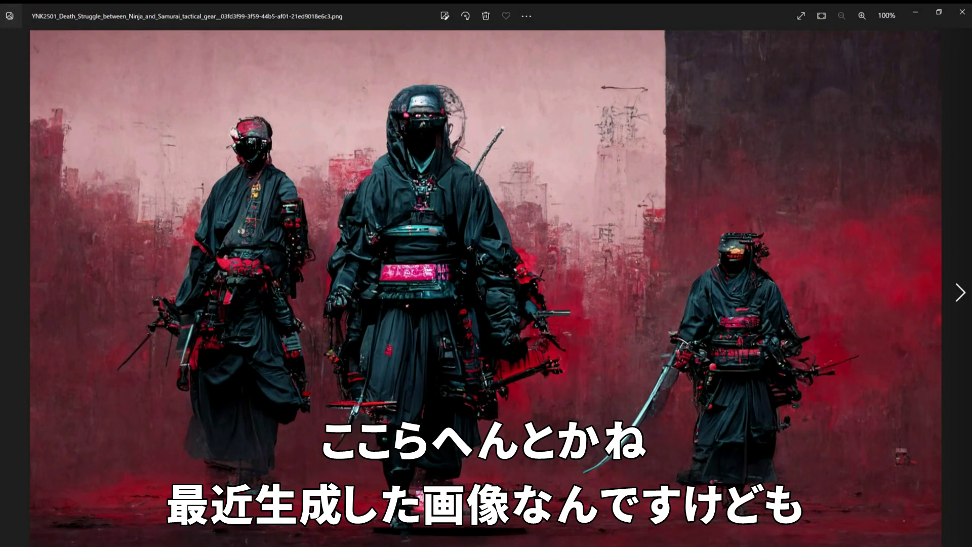
- Switch to the image viewer and look through the recently generated artworks
key(Right)
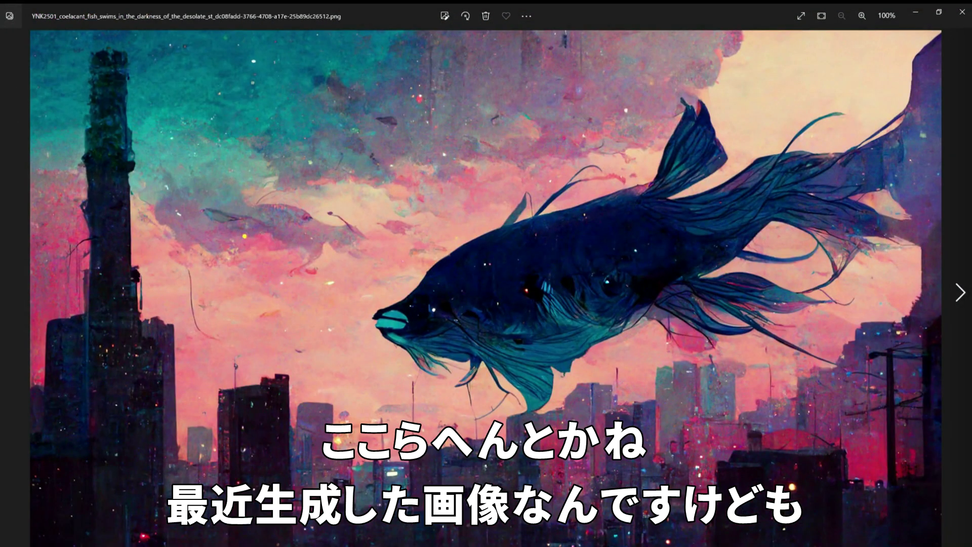
key(Right)
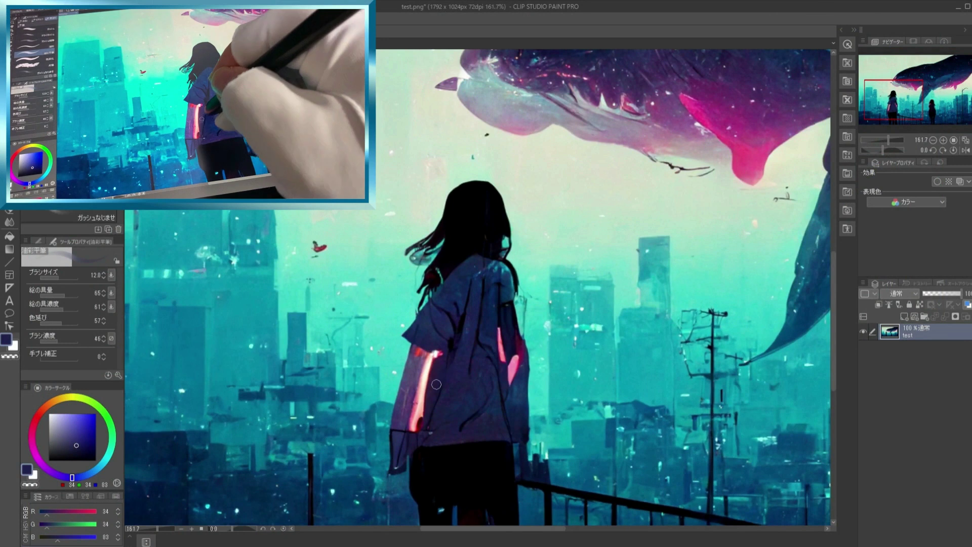
- Paint over the glowing orange highlight on the larger girl's left sleeve with blues sampled from her jacket
drag(459, 350, 471, 282)
mouse_move(468, 324)
mouse_down()
mouse_move(478, 352)
mouse_move(429, 370)
mouse_move(416, 428)
mouse_up()
mouse_move(419, 404)
mouse_down()
mouse_move(424, 349)
mouse_move(404, 424)
mouse_up()
alt+click(462, 270)
key(bracketleft)
key(bracketleft)
key(bracketleft)
mouse_move(442, 305)
mouse_down()
mouse_move(434, 281)
mouse_move(419, 319)
mouse_up()
alt+click(431, 364)
key(bracketright)
drag(416, 412, 411, 372)
- Paint over the pink highlights on the larger girl's right sleeve with colours sampled from the surrounding jacket
alt+click(508, 319)
mouse_move(500, 329)
mouse_down()
mouse_move(494, 307)
mouse_move(503, 364)
mouse_up()
key(bracketleft)
key(bracketleft)
alt+click(509, 336)
key(bracketleft)
alt+click(519, 375)
alt+click(510, 336)
mouse_move(517, 332)
mouse_down()
mouse_move(508, 393)
mouse_move(501, 349)
mouse_up()
alt+click(518, 342)
alt+click(506, 344)
- Repaint the lower part and elbow edge of the larger girl's left sleeve with sampled jacket and background colours
alt+click(430, 355)
drag(419, 354, 404, 464)
alt+click(408, 423)
alt+click(386, 463)
alt+click(468, 270)
alt+click(464, 254)
alt+click(443, 294)
drag(419, 310, 411, 326)
- Touch up the larger girl's hair tips beside the shoulder with sampled colours, using a fine gouache brush of size 3
alt+click(445, 254)
key(bracketleft)
key(bracketleft)
key(bracketleft)
key(bracketleft)
key(bracketleft)
key(bracketleft)
key(bracketleft)
key(bracketleft)
alt+click(439, 262)
click(71, 110)
alt+click(446, 252)
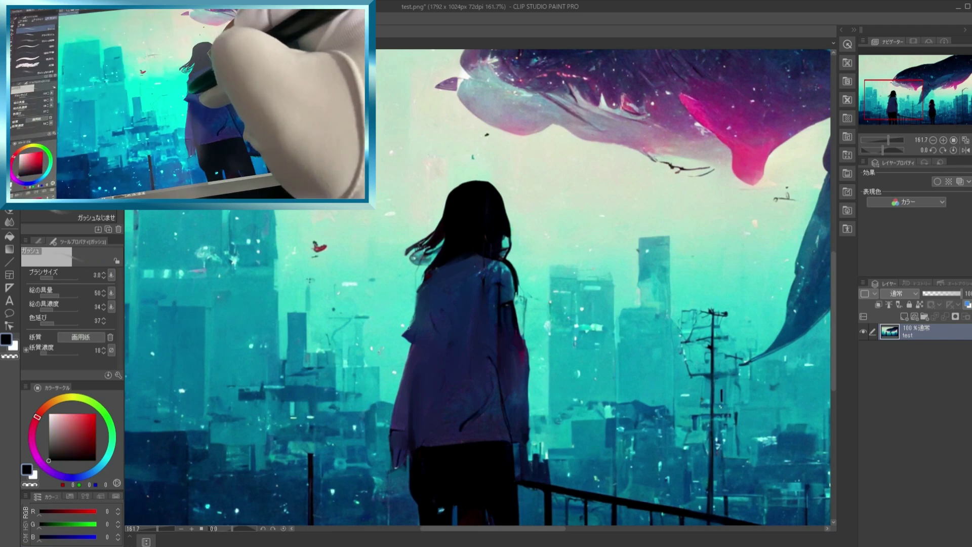
- Sharpen the larger girl's sleeve edge and jacket folds with a thin G-pen in sampled dark colours
click(9, 146)
alt+click(416, 311)
drag(414, 320, 413, 325)
alt+click(419, 322)
alt+click(422, 320)
scroll(606, 347, down, 5)
scroll(606, 347, up, 3)
drag(500, 334, 497, 345)
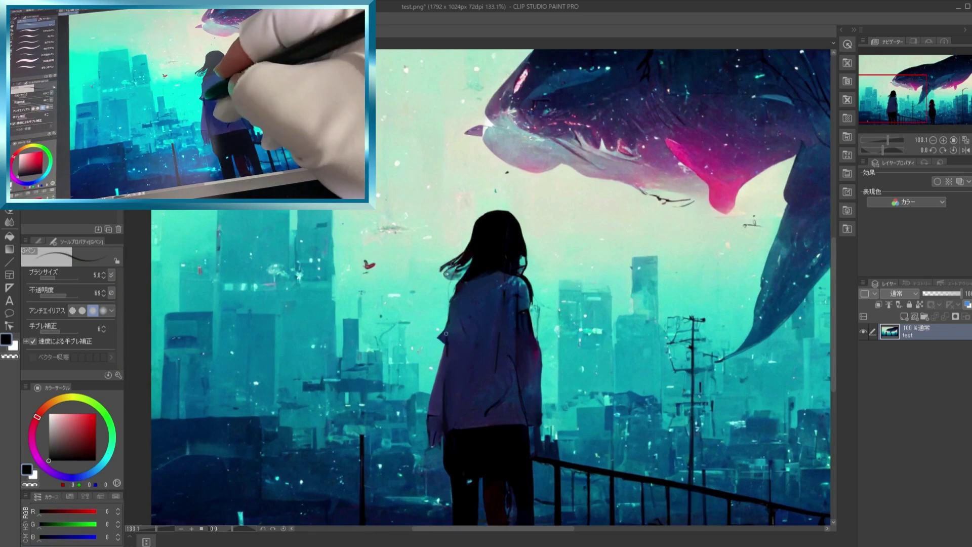
- Clean up the larger girl's left sleeve cuff with a watercolour brush and sampled colours
alt+click(446, 334)
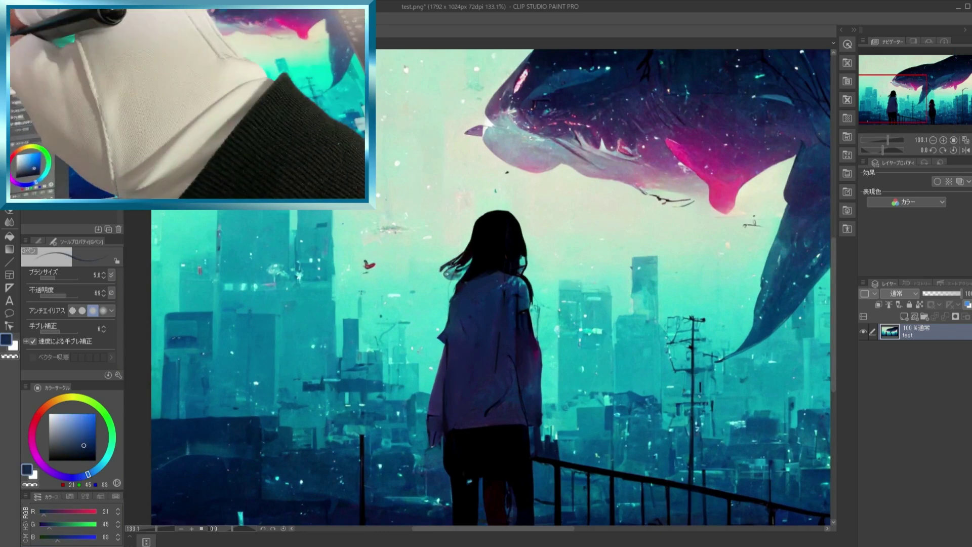
key(b)
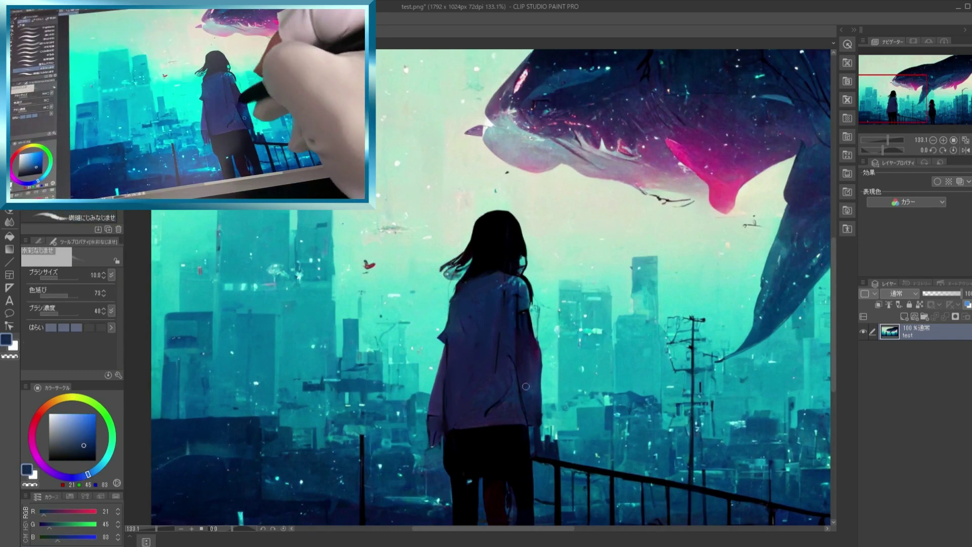
key(b)
alt+click(440, 442)
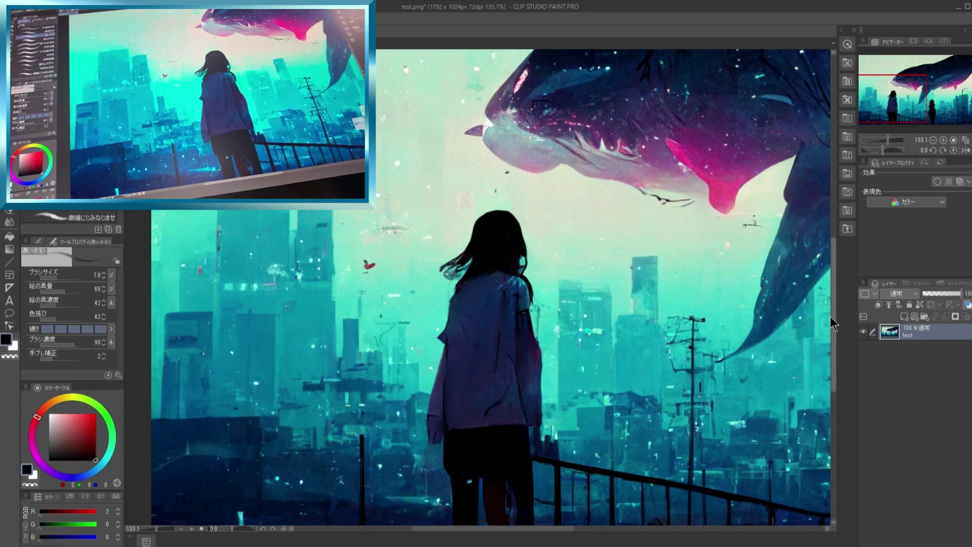
- Paint over the red patch between the larger girl's legs with sampled background blue and straighten the leg edge in black
alt+click(486, 351)
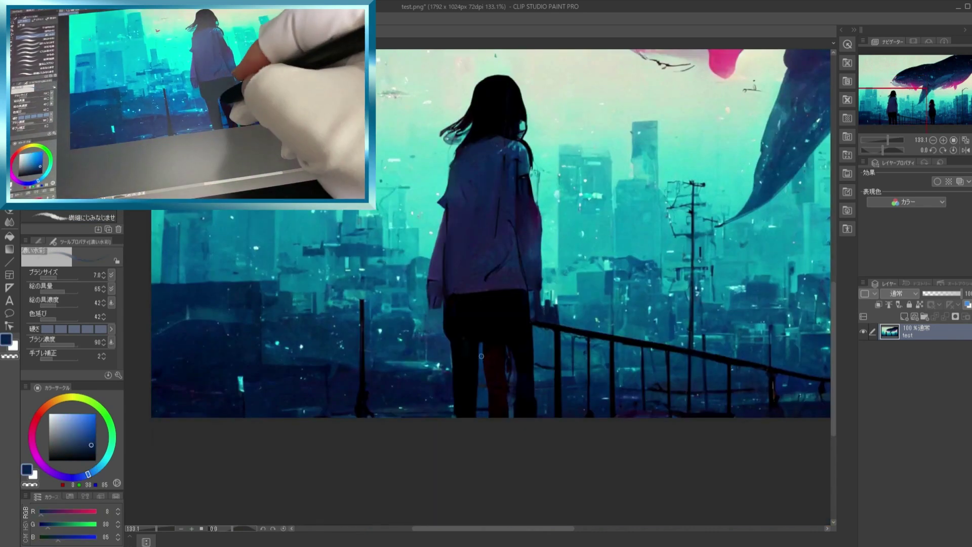
mouse_move(488, 351)
mouse_down()
mouse_move(492, 415)
mouse_move(483, 376)
mouse_move(491, 346)
mouse_move(516, 371)
mouse_move(516, 410)
mouse_move(475, 420)
mouse_move(509, 416)
mouse_up()
alt+click(493, 413)
alt+click(491, 347)
alt+click(517, 409)
alt+click(493, 392)
alt+click(490, 373)
alt+click(492, 387)
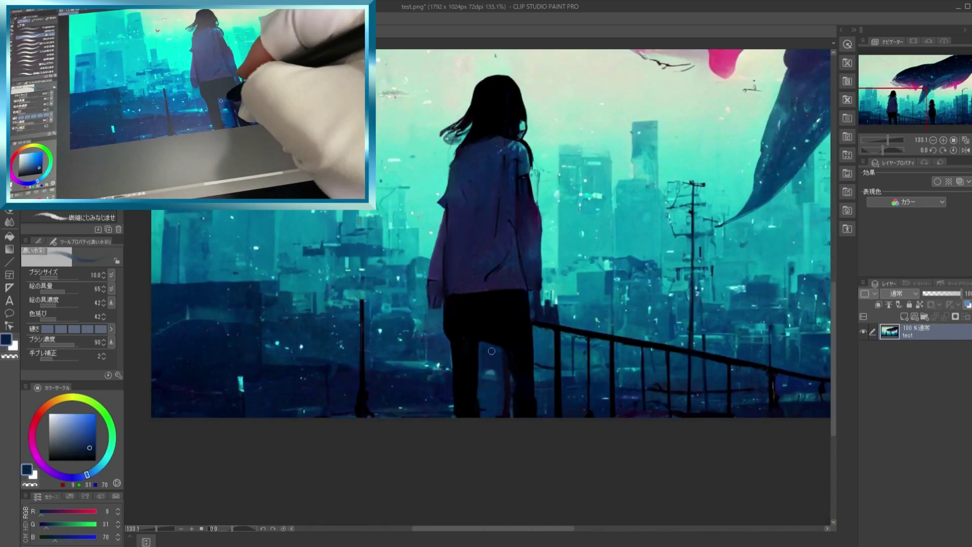
alt+click(499, 340)
shift+click(510, 411)
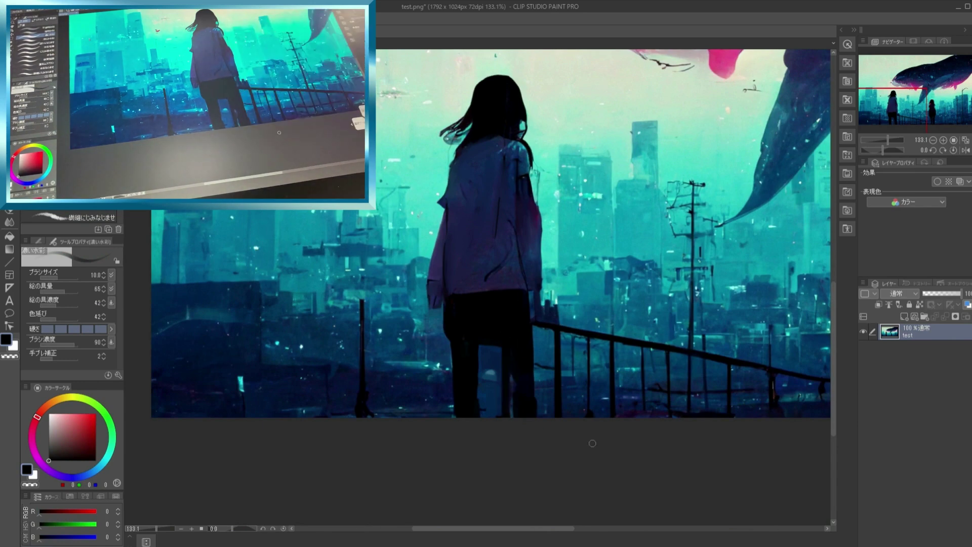
- Touch up small spots around the larger girl with colours sampled from the surroundings
scroll(646, 348, down, 4)
scroll(646, 347, up, 1)
alt+click(443, 195)
drag(434, 182, 442, 186)
alt+click(543, 121)
drag(540, 114, 542, 118)
- Paint over the dark squiggle in the sky beside the whale's hanging fin with the sampled sky colour at brush size 10
drag(562, 528, 606, 528)
key(bracketright)
key(bracketright)
key(bracketright)
key(bracketright)
key(bracketleft)
scroll(534, 181, up, 1)
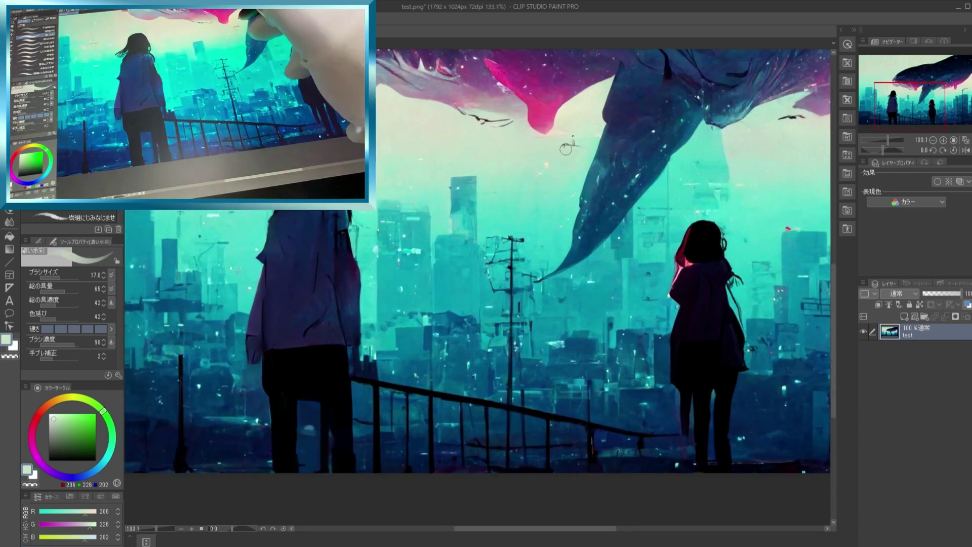
alt+click(564, 150)
key(bracketleft)
key(bracketleft)
key(bracketleft)
drag(572, 136, 577, 148)
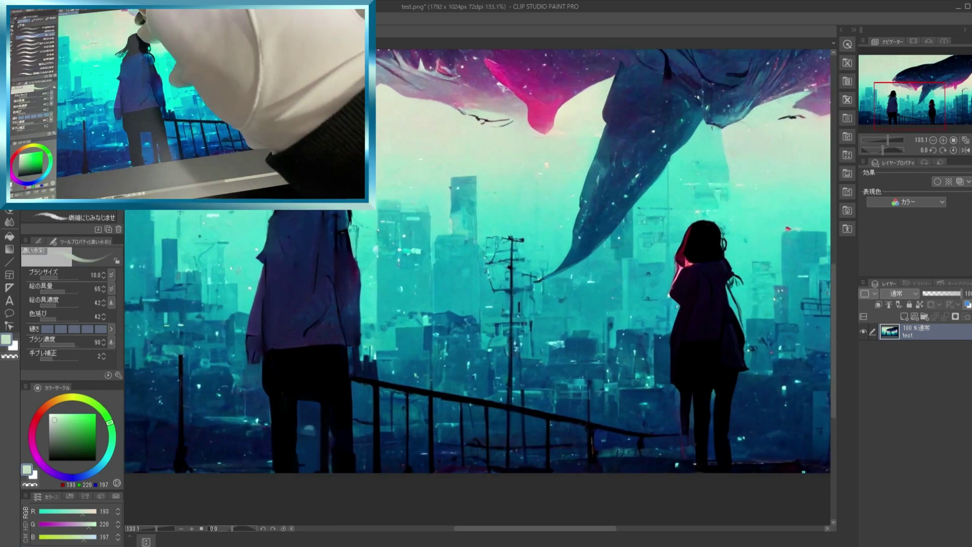
- Paint over the bird-like marks beneath the whale and trim its hanging pink bulge with the sampled sky colour
drag(833, 293, 833, 236)
alt+click(473, 306)
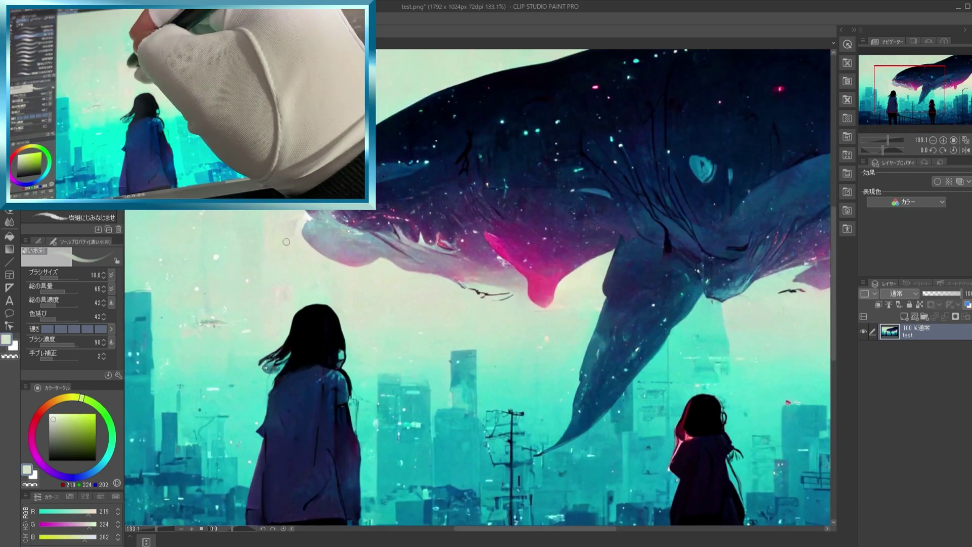
drag(458, 283, 478, 292)
alt+click(479, 302)
mouse_move(476, 292)
mouse_down()
mouse_move(541, 304)
mouse_move(564, 287)
mouse_move(525, 296)
mouse_move(546, 304)
mouse_move(527, 282)
mouse_move(582, 281)
mouse_move(507, 290)
mouse_move(563, 298)
mouse_up()
alt+click(565, 287)
key(bracketright)
key(bracketright)
key(bracketright)
alt+click(537, 291)
alt+click(502, 234)
drag(488, 234, 503, 233)
key(ctrl+z)
- Clean up the whale's lower edge where the pink bulge hung, using a smaller brush and the sampled sky colour
alt+click(537, 313)
key(bracketleft)
key(bracketleft)
key(bracketleft)
key(bracketleft)
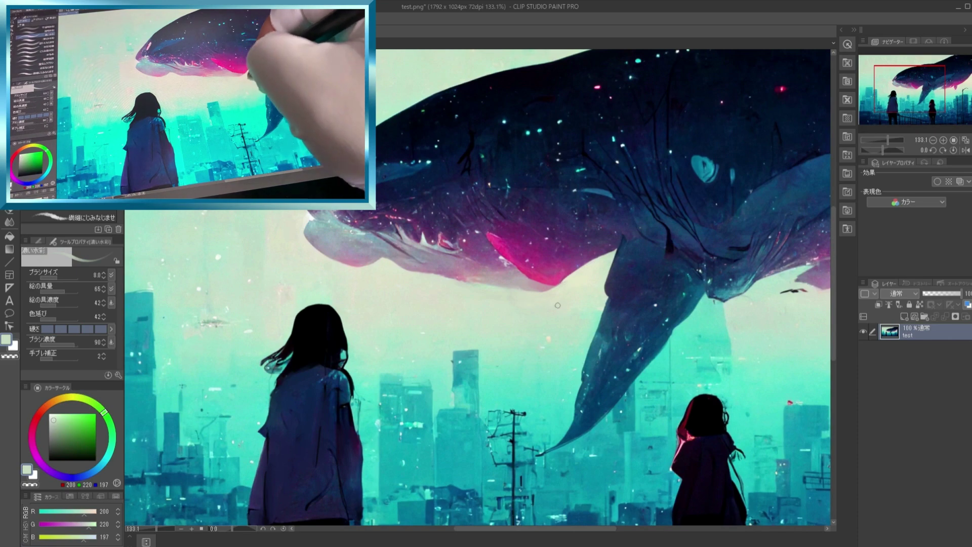
- Paint over the strip hanging beside the smaller girl's leg with sampled background blue and fill out the leg outline in black
scroll(568, 307, up, 1)
drag(759, 324, 340, 270)
alt+click(561, 247)
alt+click(406, 348)
key(bracketright)
scroll(709, 272, down, 7)
scroll(707, 270, up, 7)
drag(355, 435, 545, 238)
alt+click(484, 347)
mouse_move(486, 344)
mouse_down()
mouse_move(496, 373)
mouse_move(454, 390)
mouse_up()
alt+click(476, 397)
alt+click(503, 360)
alt+click(503, 360)
drag(499, 345, 502, 373)
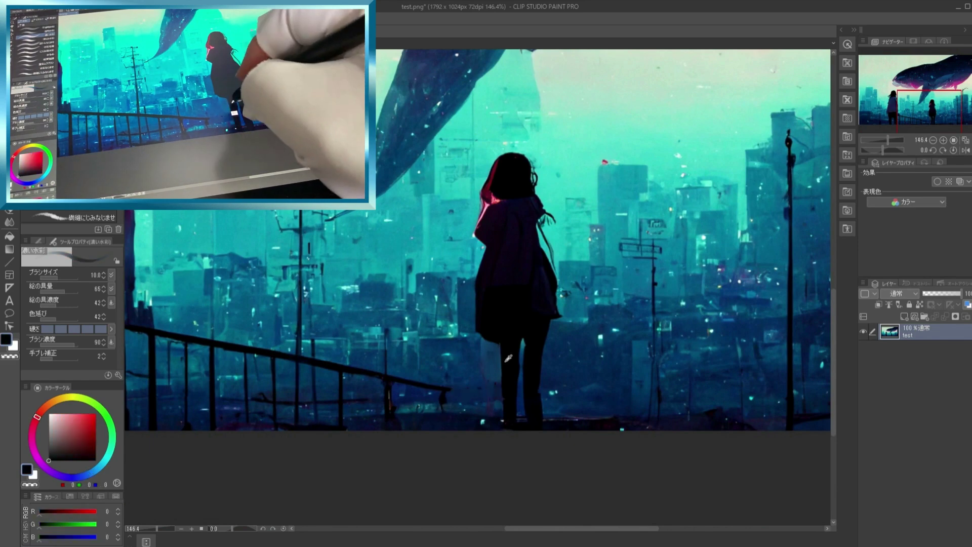
- Touch up the smaller girl's back and draw her raised black forearm holding up a phone with the G-pen
alt+click(530, 223)
drag(537, 219, 541, 245)
alt+click(513, 190)
drag(481, 219, 482, 159)
click(9, 145)
key(bracketright)
key(bracketright)
key(ctrl+z)
key(bracketleft)
key(bracketleft)
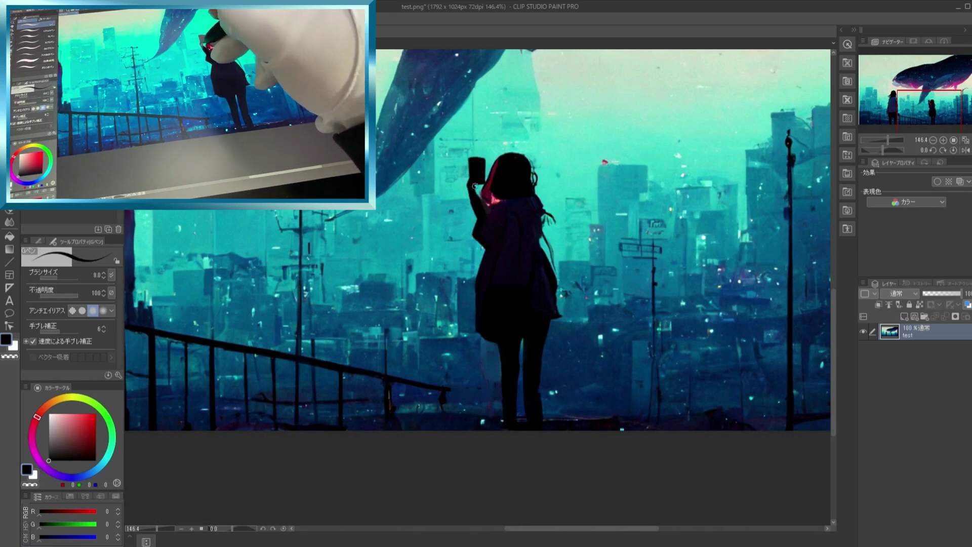
- Thicken the smaller girl's raised arm toward the elbow in black and reduce the pen size to 6
key(bracketright)
key(bracketright)
key(bracketright)
mouse_move(474, 200)
mouse_down()
mouse_move(475, 228)
mouse_move(484, 222)
mouse_up()
scroll(474, 166, up, 2)
key(bracketleft)
key(bracketleft)
key(bracketleft)
key(bracketleft)
key(bracketleft)
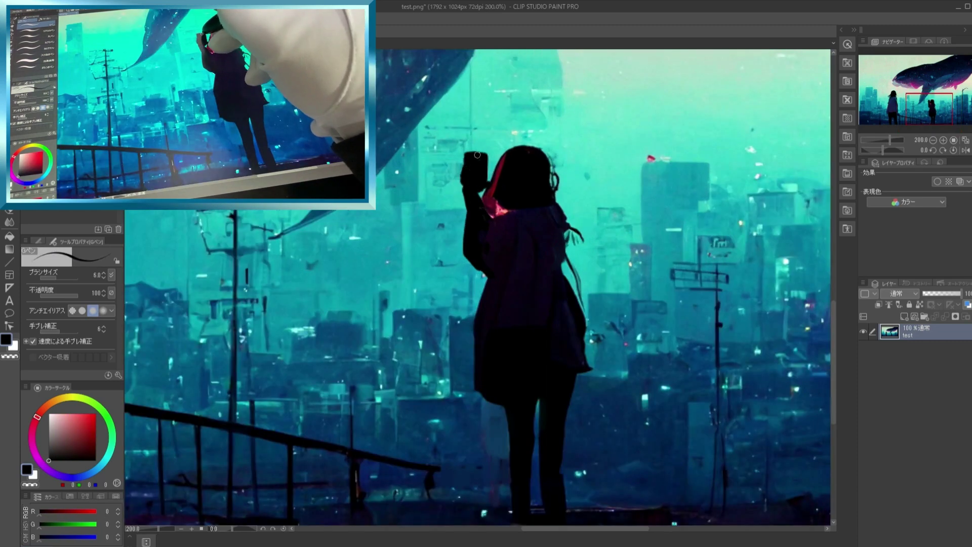
- Clean up the loose strands behind the smaller girl's back with sampled background and clothing colours
mouse_move(551, 168)
mouse_down()
mouse_move(556, 203)
mouse_move(583, 243)
mouse_move(584, 310)
mouse_up()
alt+click(553, 159)
alt+click(566, 229)
alt+click(582, 226)
alt+click(564, 266)
alt+click(582, 276)
- Paint a near-white lit screen on the phone in the smaller girl's hand, enlarging the pen to 10
alt+click(480, 192)
mouse_move(477, 156)
mouse_down()
mouse_move(472, 177)
mouse_move(482, 177)
mouse_move(472, 175)
mouse_up()
alt+click(493, 209)
alt+click(500, 209)
alt+click(476, 165)
click(53, 414)
key(bracketright)
key(bracketright)
key(bracketright)
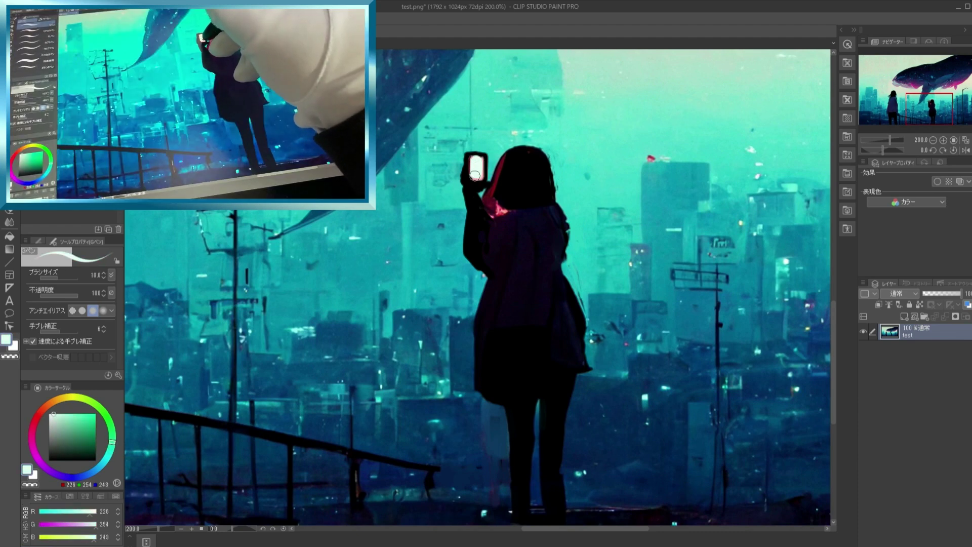
- Reduce the pen size to 4 and shape the smaller girl's fingers over the phone's lower edge in sampled black
key(bracketleft)
key(bracketleft)
key(bracketleft)
key(bracketleft)
alt+click(473, 179)
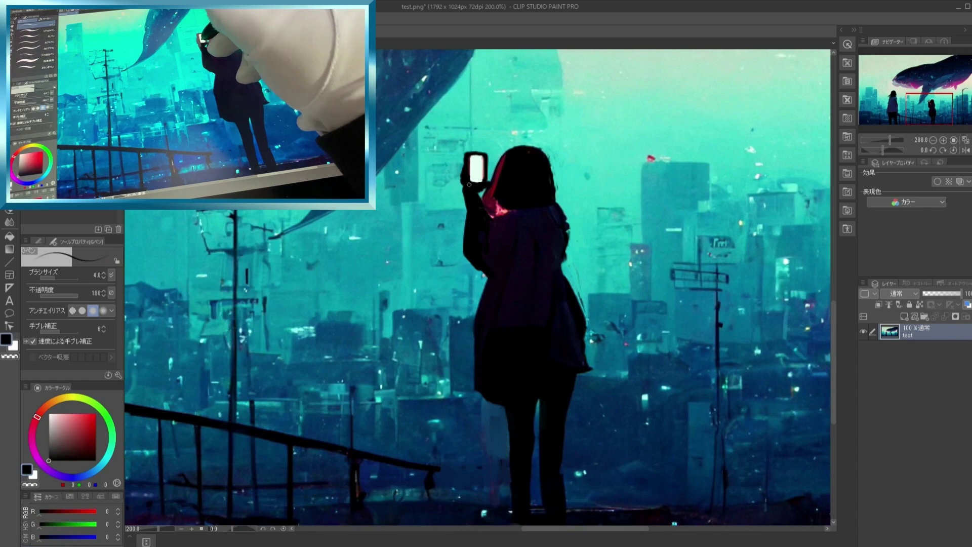
scroll(589, 232, down, 10)
scroll(589, 232, up, 10)
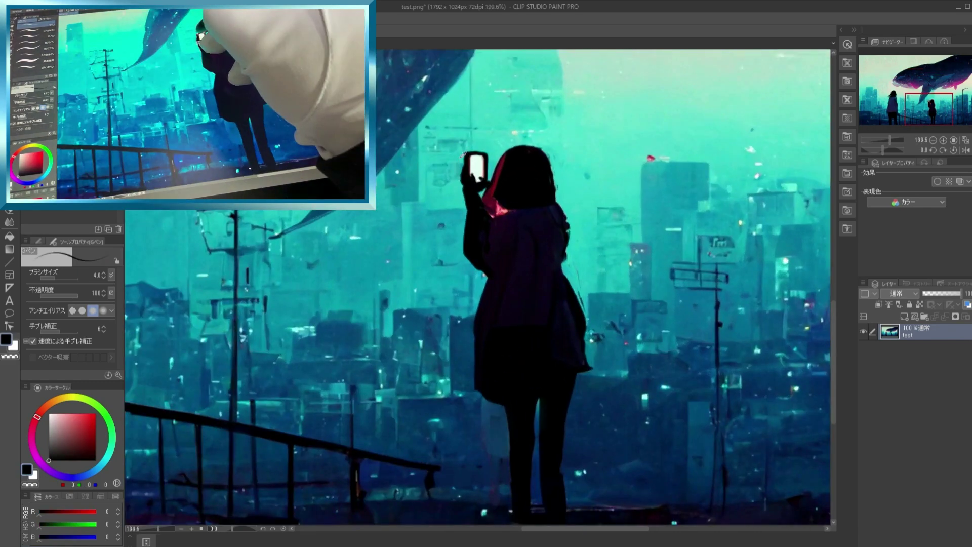
- Refine the edge between the phone and the smaller girl's hand with sampled colours, reducing the pen size to 1
alt+click(487, 190)
key(bracketleft)
key(bracketleft)
alt+click(479, 191)
key(bracketleft)
key(bracketleft)
key(bracketleft)
scroll(552, 239, down, 11)
scroll(552, 239, up, 3)
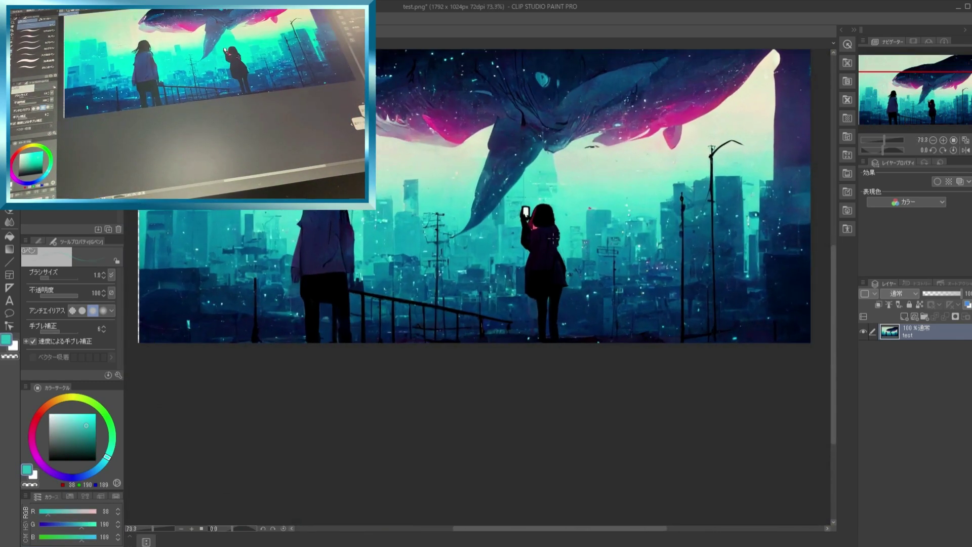
- Set the pen size to 10 and sample black from the handrail beside the taller girl
mouse_move(456, 204)
mouse_down()
mouse_move(456, 353)
mouse_move(446, 329)
mouse_up()
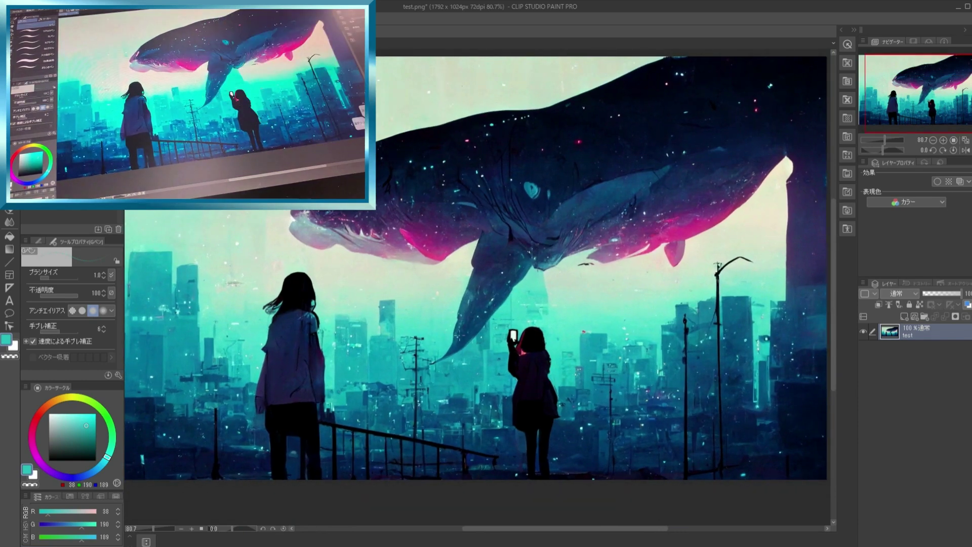
alt+click(325, 424)
key(bracketright)
key(bracketright)
key(bracketright)
key(bracketright)
key(bracketright)
key(bracketright)
key(bracketright)
key(bracketright)
key(bracketright)
key(bracketright)
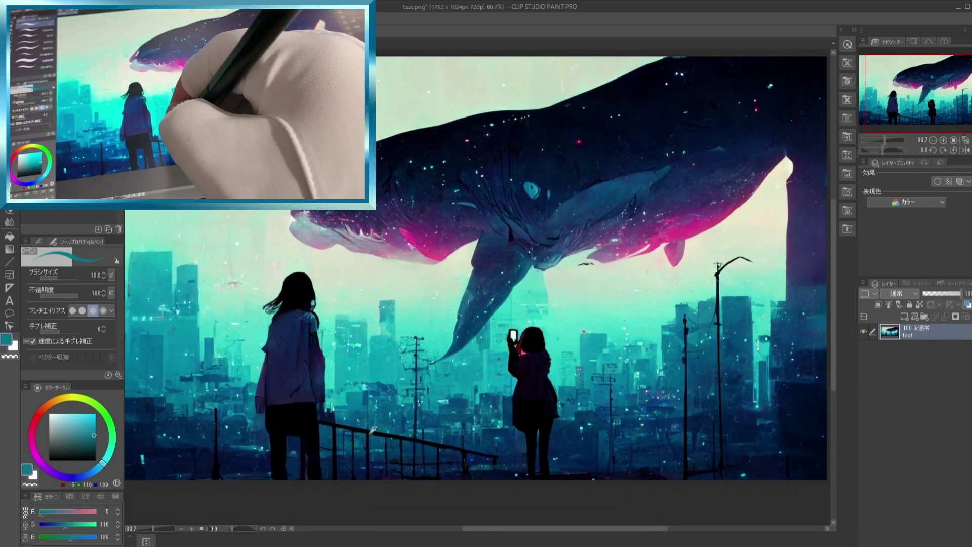
alt+click(323, 423)
- Try to extend the handrail in a straight line from the taller girl to the image's left edge
click(322, 423)
shift+click(126, 386)
scroll(239, 397, down, 2)
scroll(215, 395, down, 2)
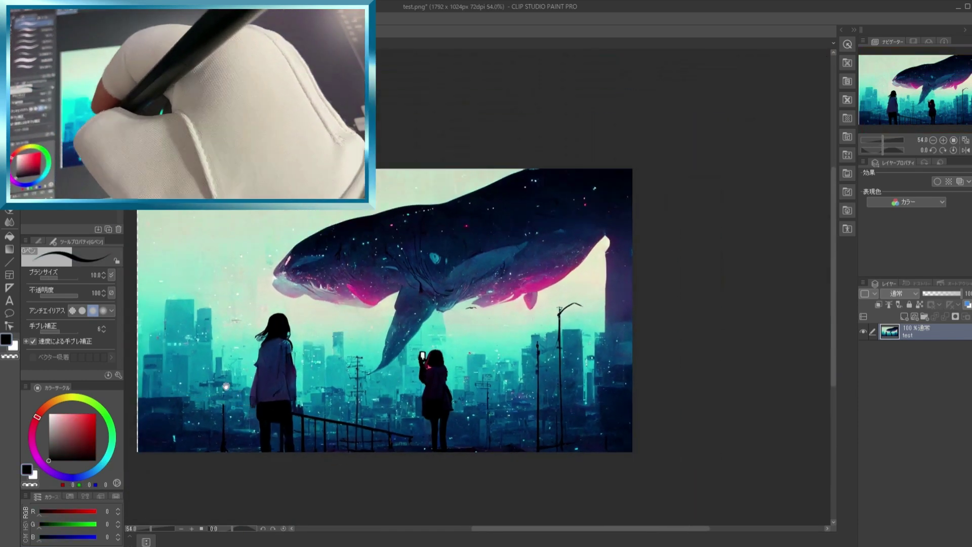
key(ctrl+z)
- Draw a straight black handrail from behind the taller girl to the image's left edge
drag(205, 397, 382, 358)
scroll(382, 358, down, 1)
scroll(381, 360, up, 10)
click(587, 390)
shift+click(243, 337)
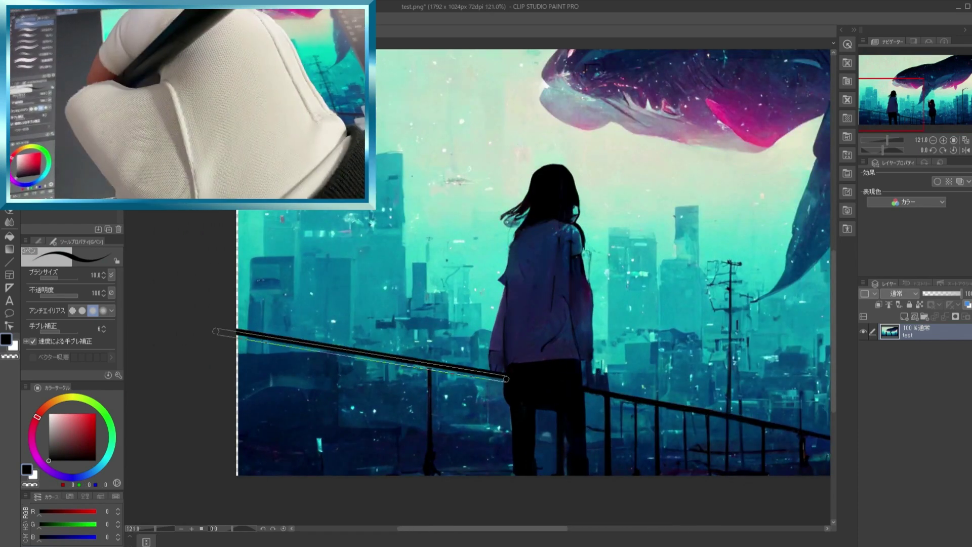
- Add straight vertical posts under the new handrail section, running down to the image's bottom edge
drag(468, 374, 474, 470)
drag(364, 354, 367, 481)
shift+click(286, 481)
shift+click(279, 342)
shift+click(281, 480)
- Touch up around the railing with the watercolour brush and draw a size 6 pen line continuing the utility pole below the handrail
key(b)
alt+click(393, 405)
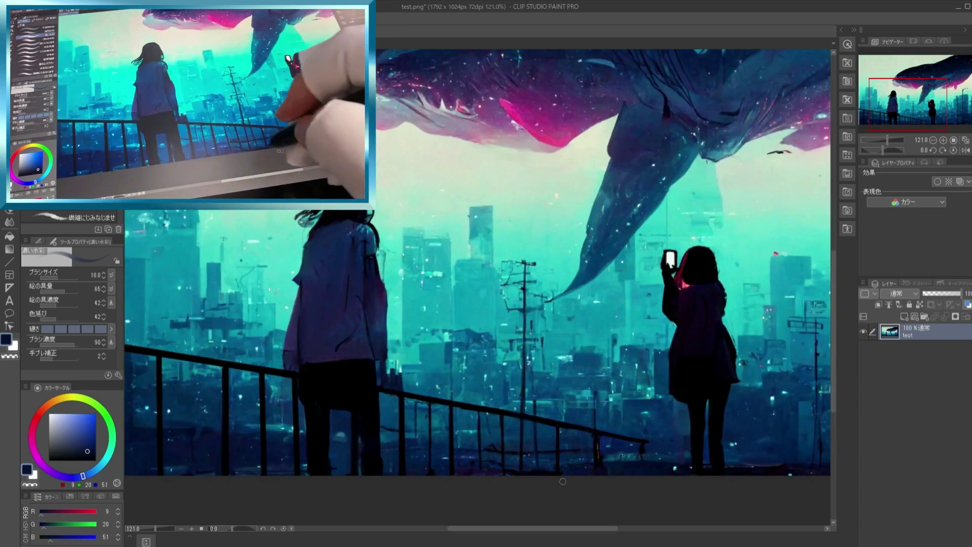
drag(634, 405, 430, 402)
alt+click(524, 416)
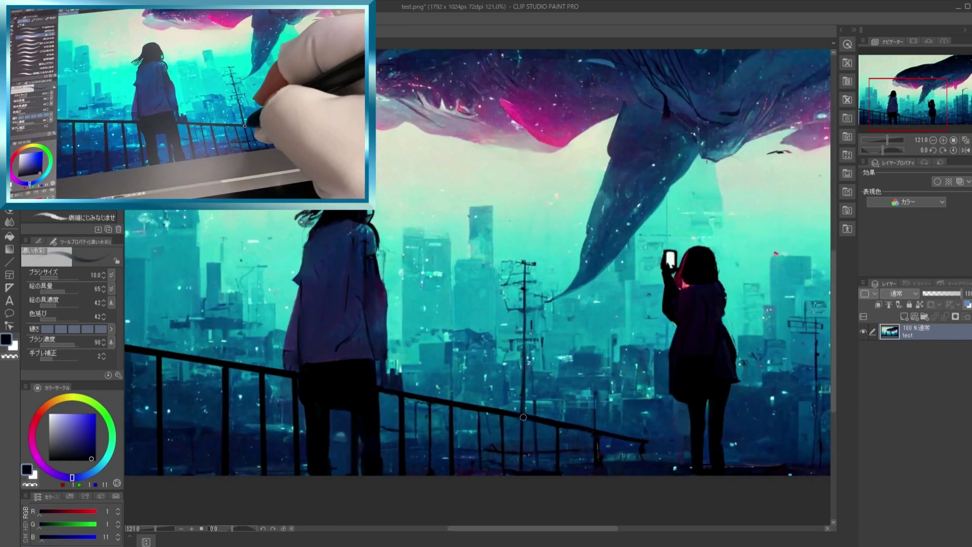
key(p)
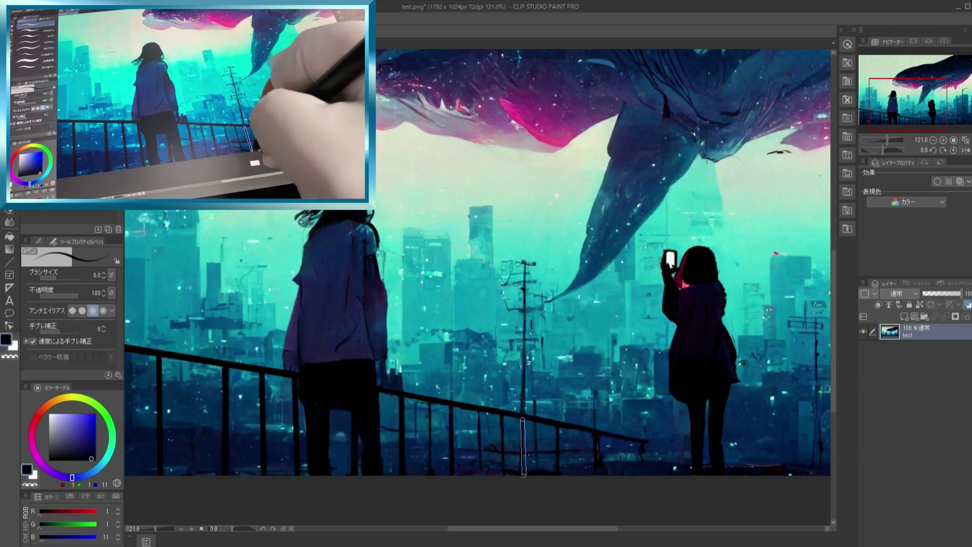
- Paint out the handrail's far end near the smaller girl with the watercolour brush in sampled dark blue
key(b)
alt+click(635, 444)
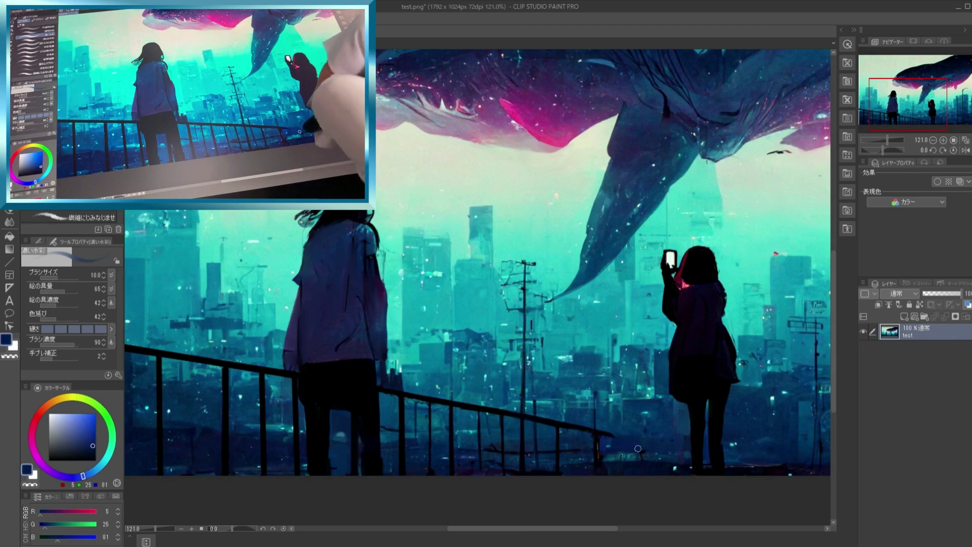
alt+click(608, 428)
alt+click(598, 436)
- Draw a post near the handrail's far end and continue the rail sloping down to the image's bottom edge in black
click(9, 146)
alt+click(580, 427)
drag(577, 427, 578, 474)
drag(606, 434, 661, 473)
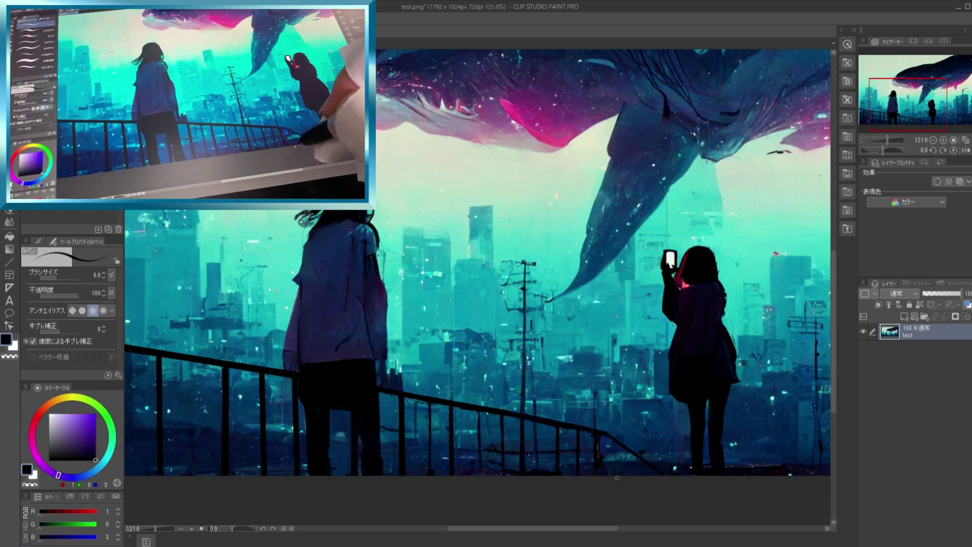
- Touch up the taller girl's jacket hem beside the railing with the pen in sampled dark blue
click(9, 171)
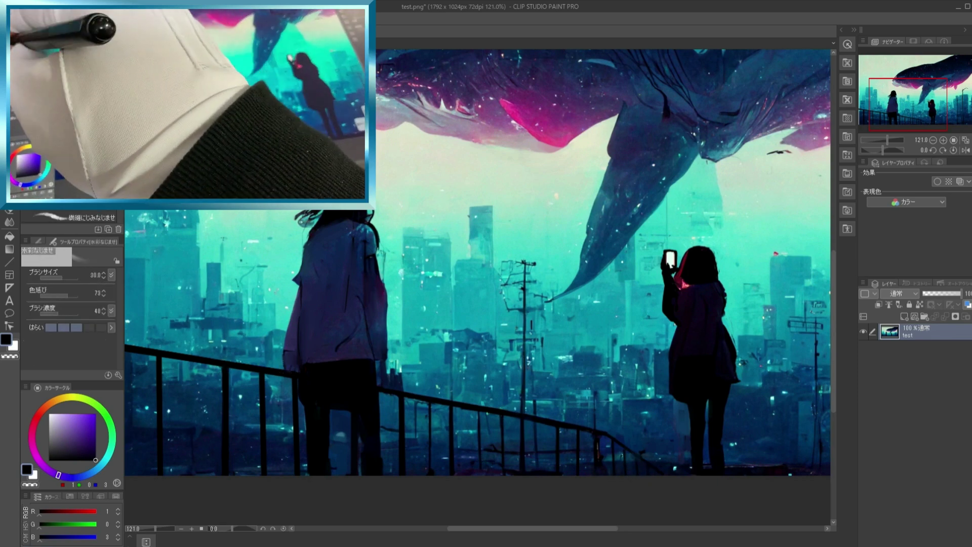
key(p)
alt+click(301, 357)
scroll(302, 358, down, 5)
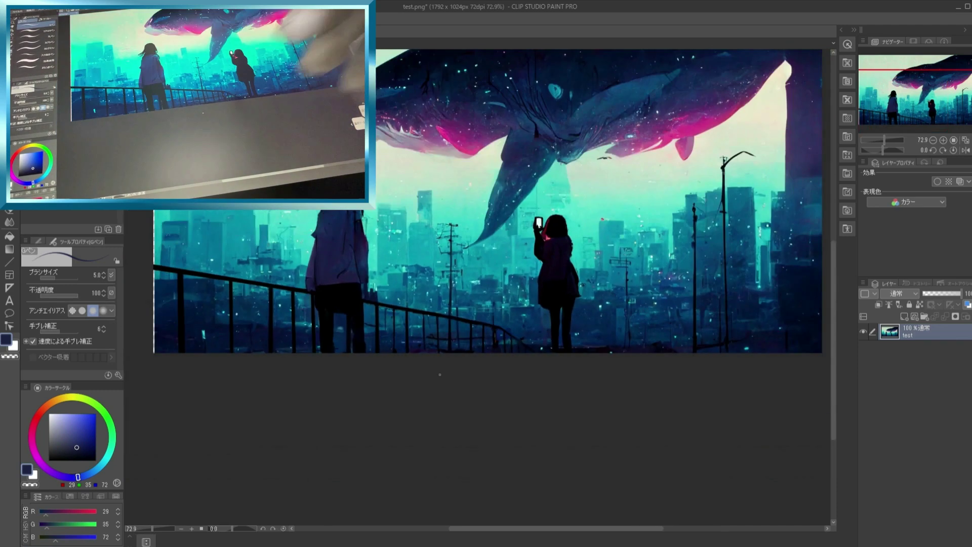
- Draw a dark lamp head at the end of the street light's arm with a size 17 pen
drag(549, 223, 527, 318)
alt+click(709, 255)
key(bracketright)
key(bracketright)
key(bracketright)
key(bracketright)
key(bracketright)
key(bracketright)
key(bracketright)
drag(729, 250, 718, 252)
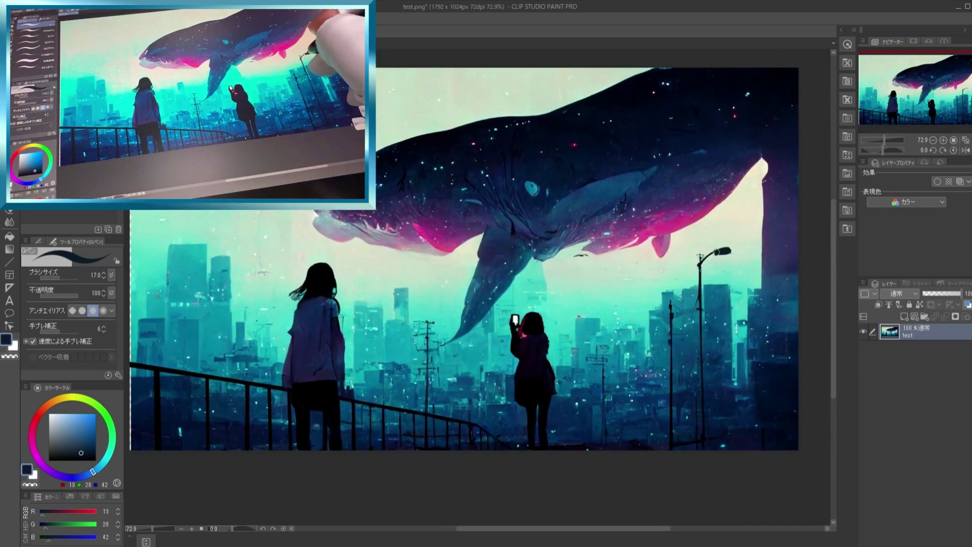
- Reduce the pen size to 7 and round out the street lamp head's shape
key(bracketleft)
key(bracketleft)
key(bracketleft)
key(bracketleft)
key(bracketleft)
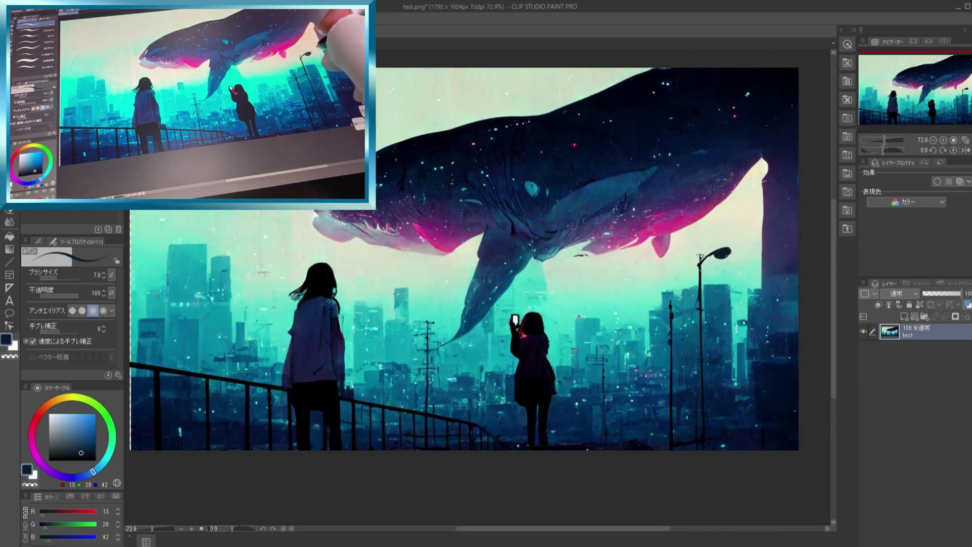
- Paint a pale glowing glass inside the street lamp head and touch up its surroundings with sampled colours
scroll(729, 258, up, 3)
alt+click(681, 254)
alt+click(304, 414)
key(bracketright)
key(bracketright)
key(bracketright)
key(bracketright)
key(bracketright)
key(bracketright)
key(bracketright)
mouse_move(710, 251)
mouse_down()
mouse_move(718, 247)
mouse_move(602, 329)
mouse_up()
alt+click(676, 261)
alt+click(721, 272)
scroll(738, 248, down, 4)
scroll(562, 304, up, 2)
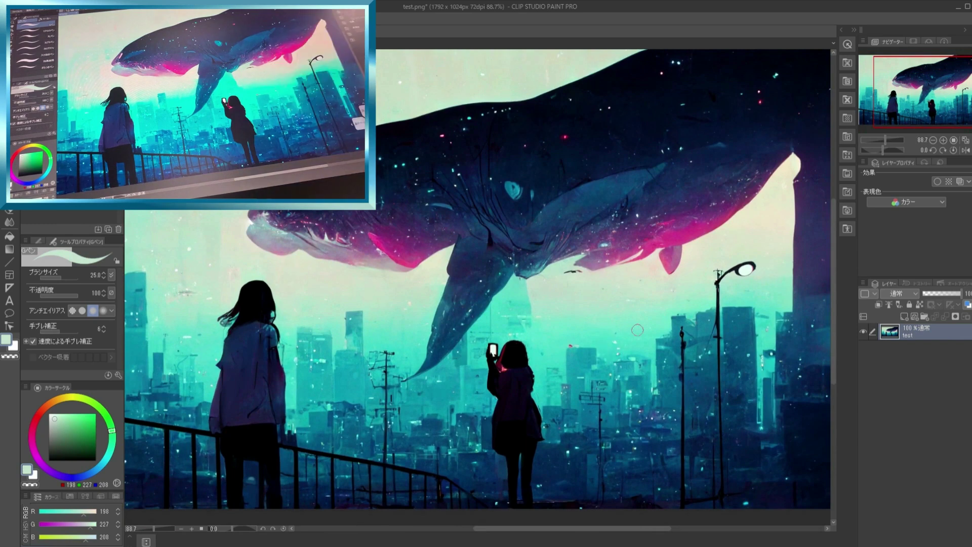
- Paint over the railing post beside the taller girl's leg with sampled blues at pen size 20 and blend the area
scroll(637, 330, down, 2)
key(bracketleft)
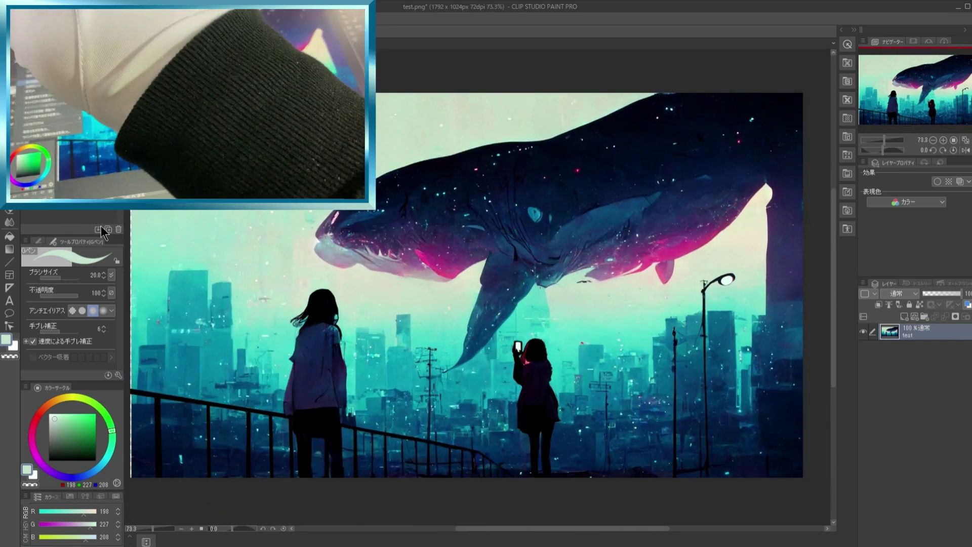
click(104, 231)
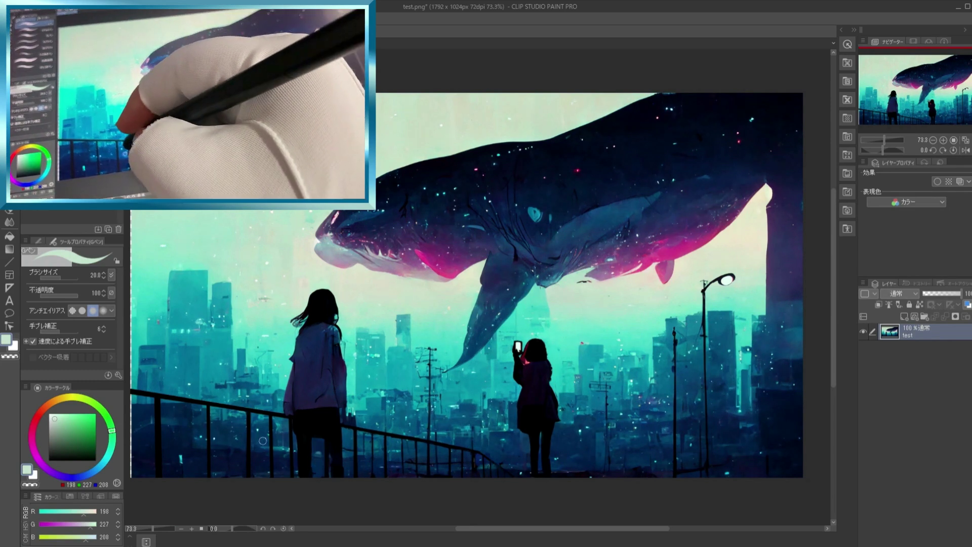
alt+click(284, 430)
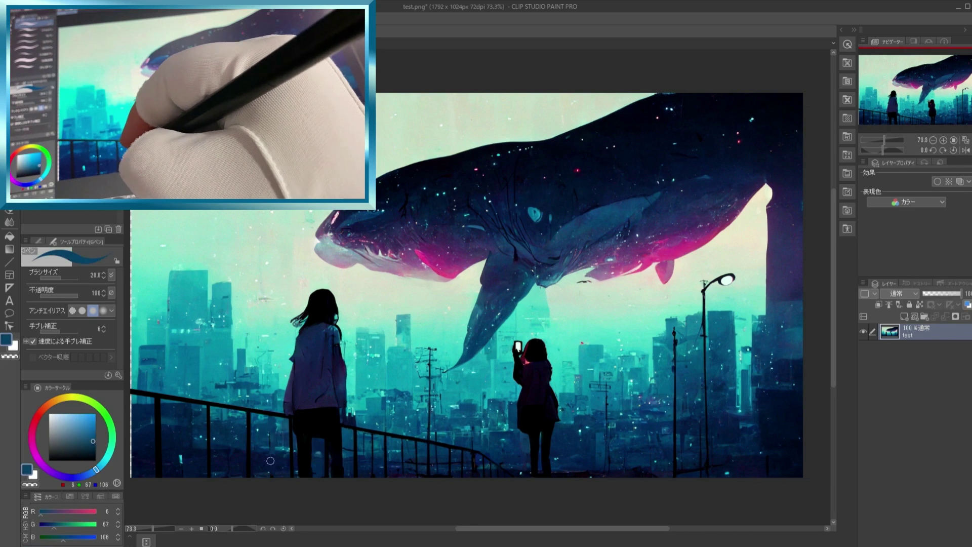
alt+click(284, 439)
drag(291, 434, 291, 474)
alt+click(284, 452)
alt+click(285, 467)
key(j)
alt+click(288, 472)
alt+click(285, 472)
- Redraw the second railing post from the left edge in black and touch up the taller girl's leg outline
key(p)
alt+click(206, 404)
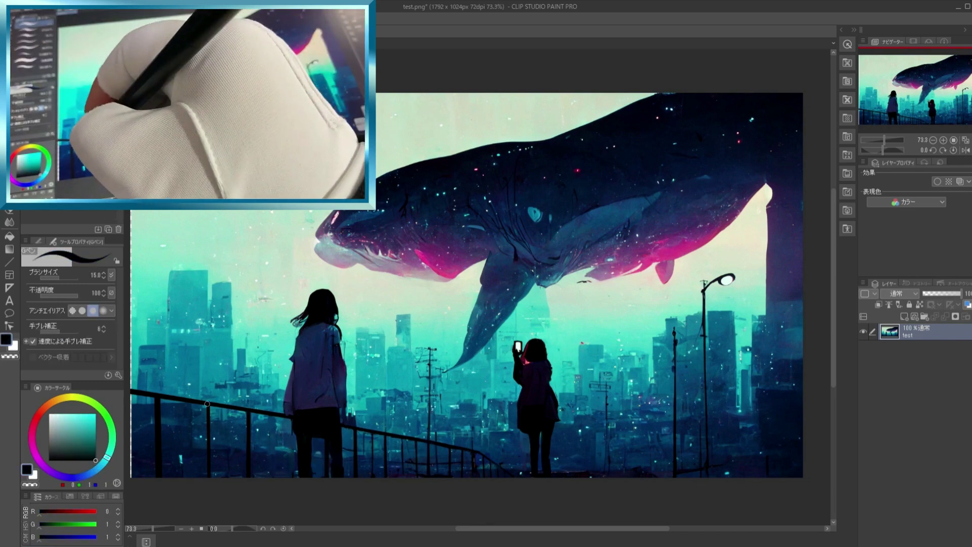
drag(205, 404, 206, 476)
alt+click(300, 468)
key([)
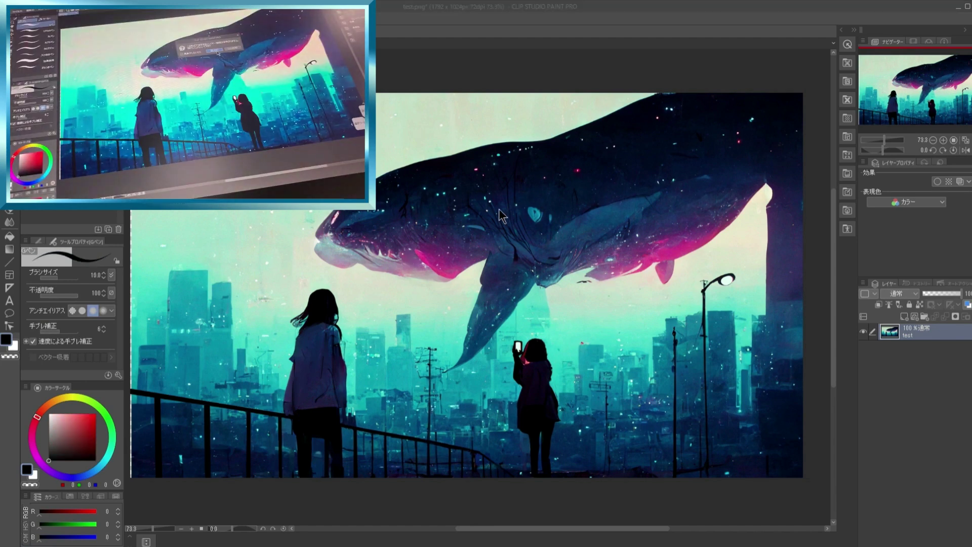
- Save the retouched image as tests.png
click(16, 19)
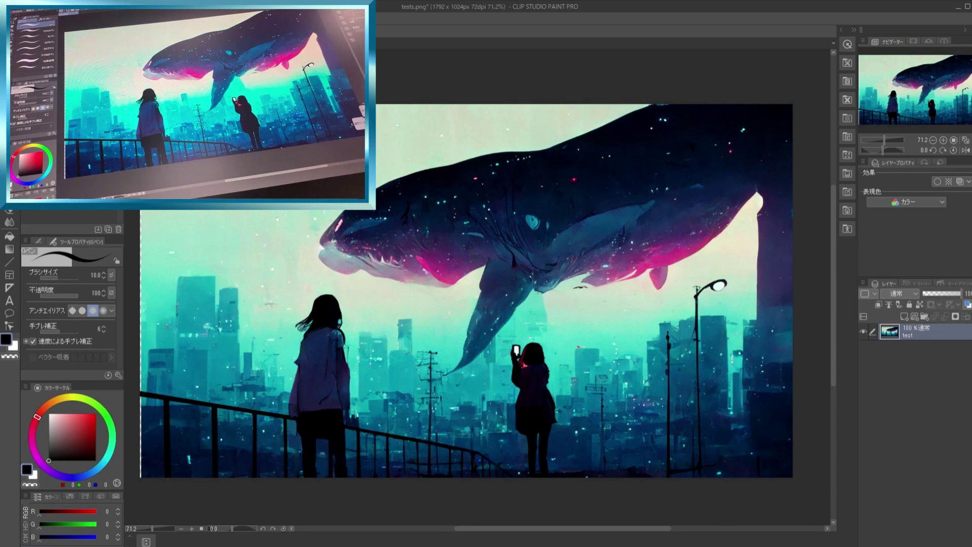